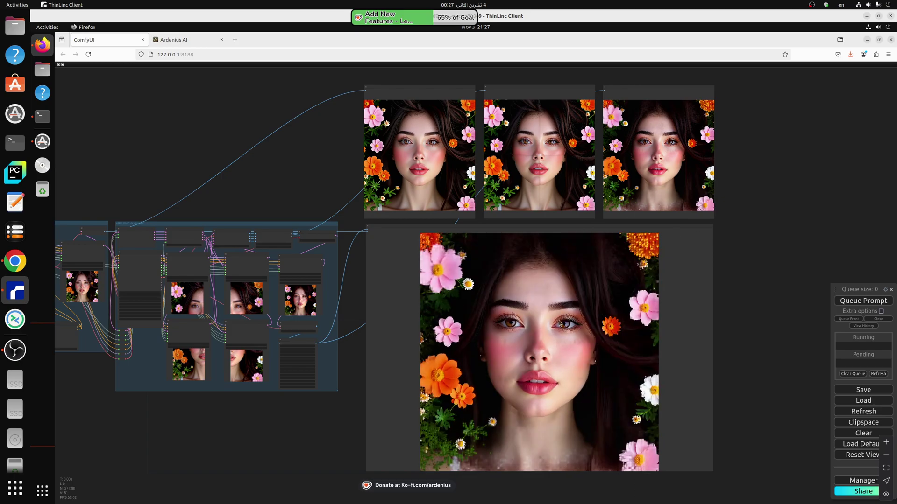
# Pan and zoom the canvas from the output images to the workflow's node groups
pyautogui.moveTo(156, 425); pyautogui.dragTo(321, 426)
pyautogui.scroll(3, 205, 289)
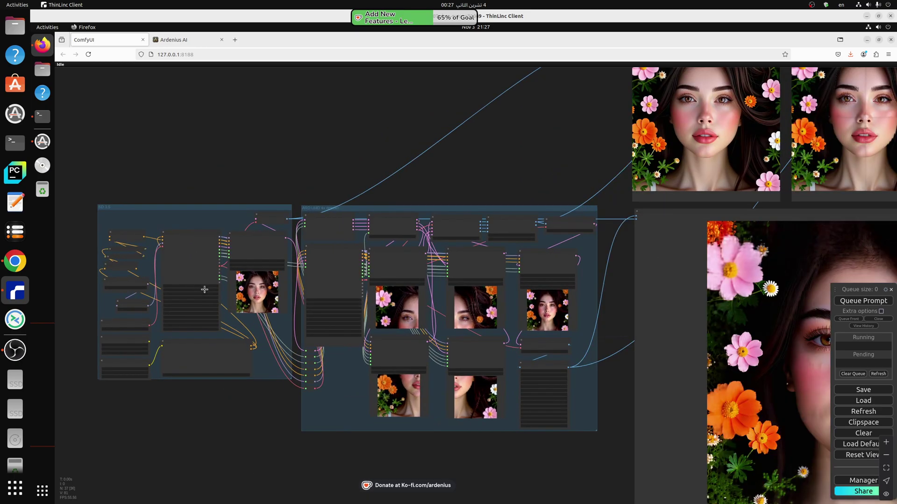
pyautogui.scroll(8, 204, 289)
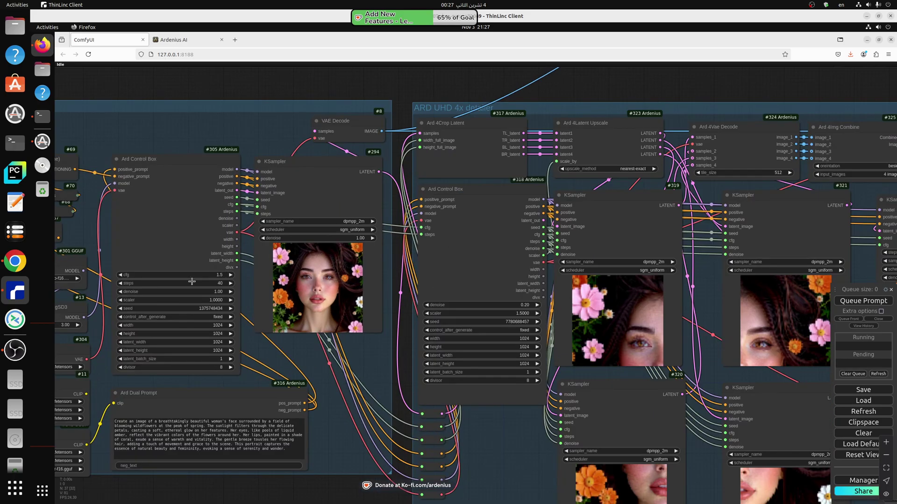
pyautogui.scroll(-7, 243, 391)
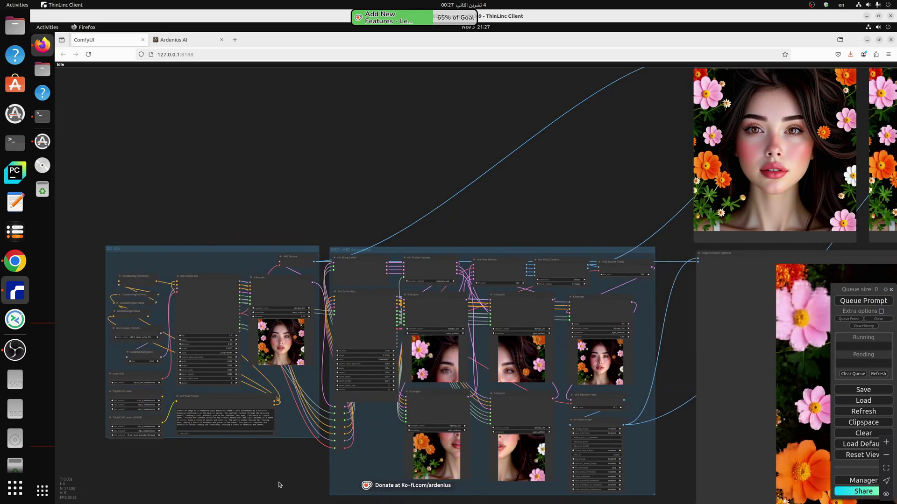
pyautogui.scroll(8, 159, 344)
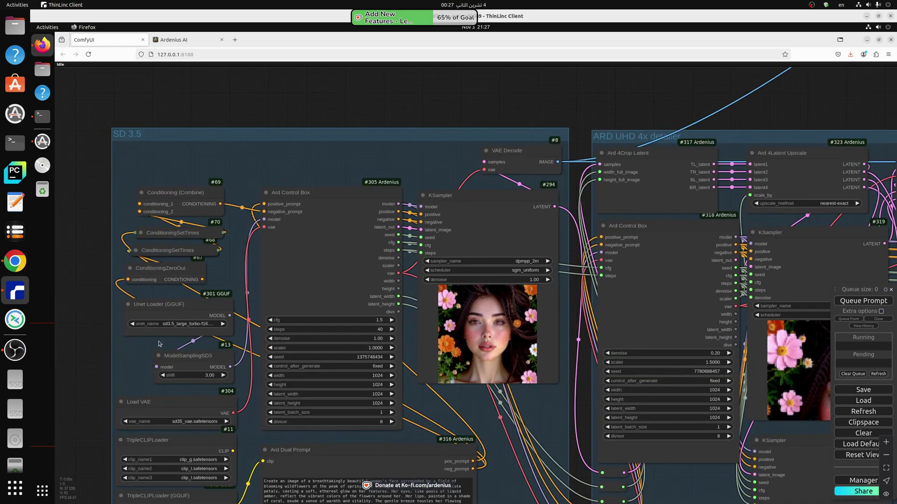
pyautogui.scroll(5, 184, 330)
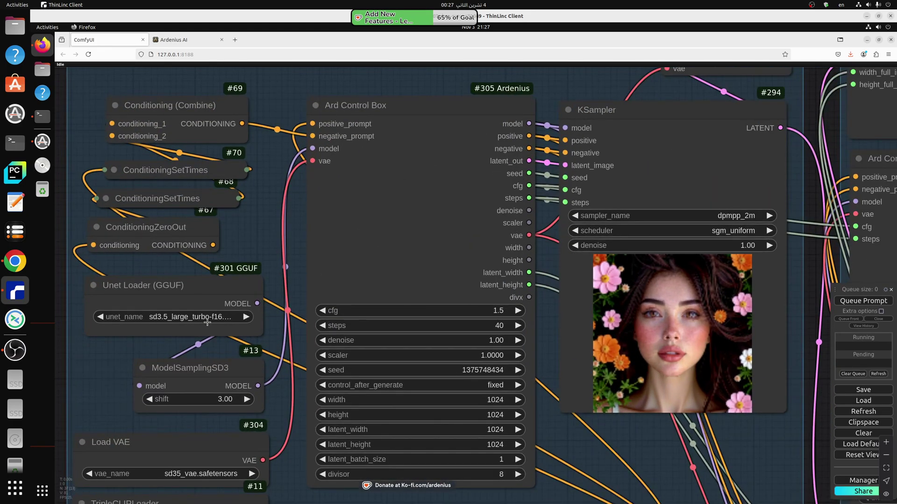
pyautogui.scroll(-4, 207, 323)
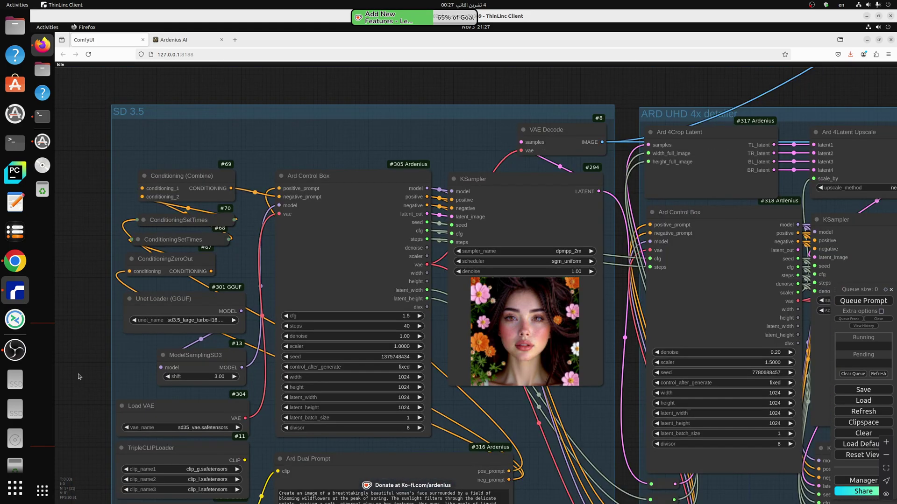
# Select the TripleCLIPLoader (GGUF) node in the SD 3.5 group to show its prompt links
pyautogui.moveTo(80, 398); pyautogui.dragTo(88, 301)
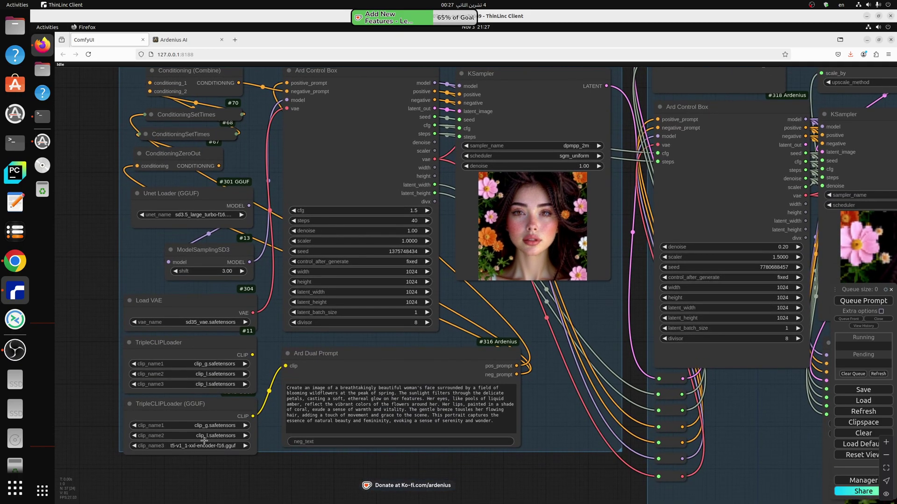
pyautogui.scroll(4, 206, 439)
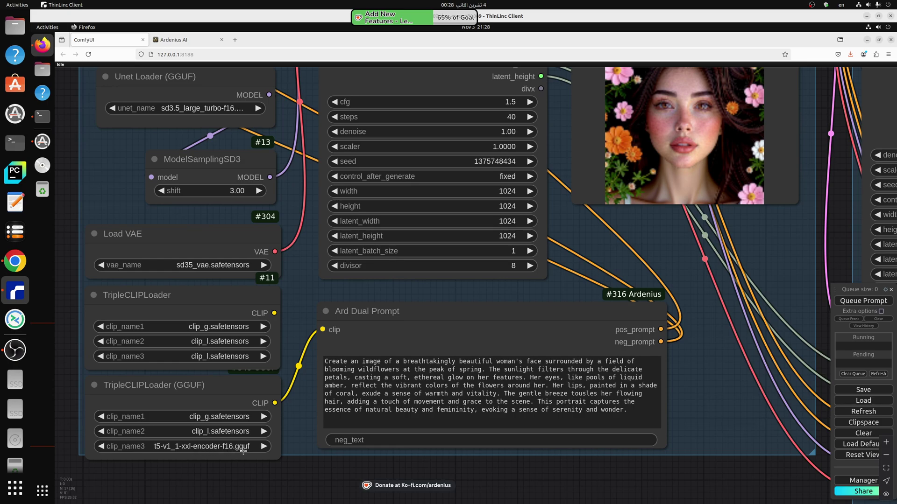
pyautogui.click(146, 385)
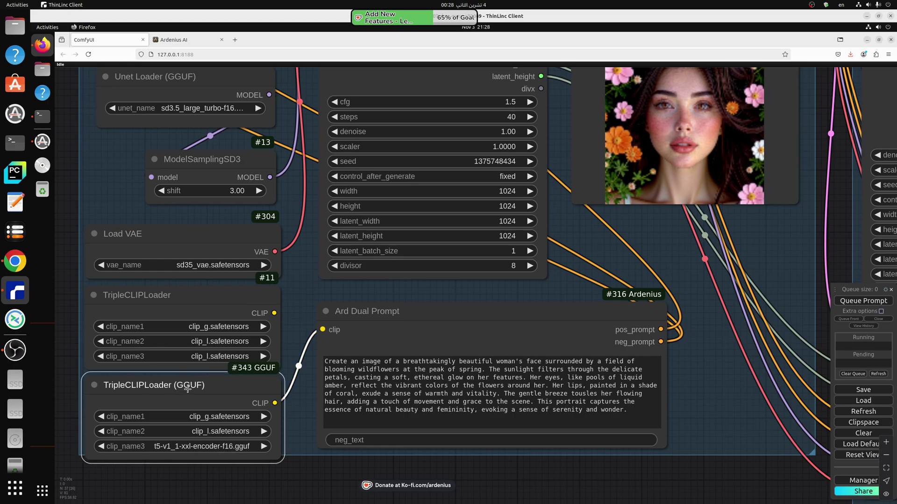
# Frame the SD 3.5 group and select the base KSampler to trace its connections
pyautogui.press('1')
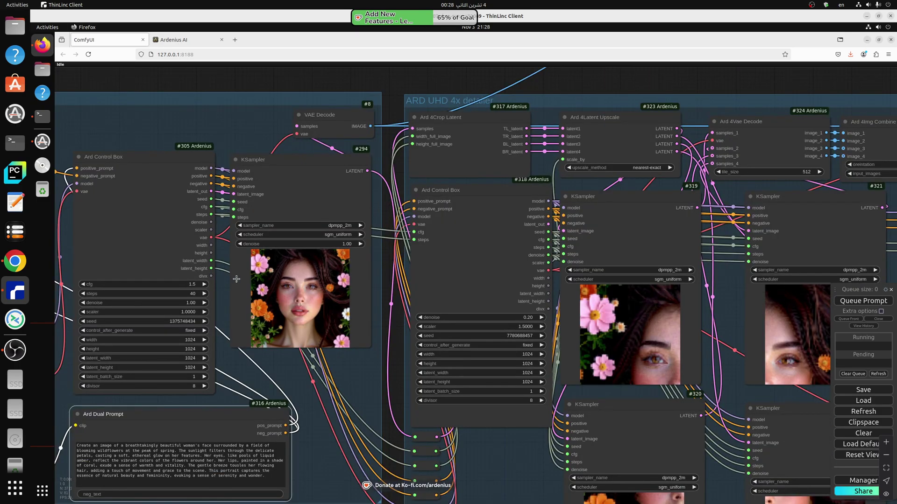
pyautogui.scroll(-3, 250, 358)
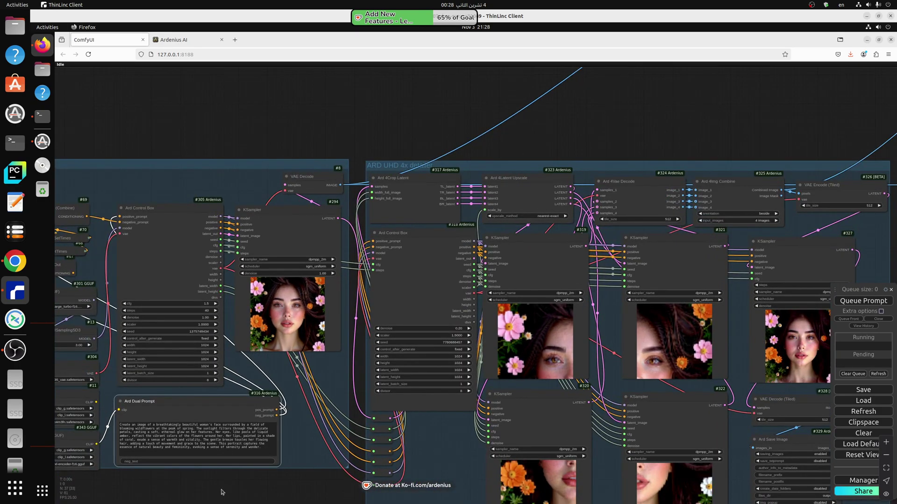
pyautogui.moveTo(161, 128); pyautogui.dragTo(302, 120)
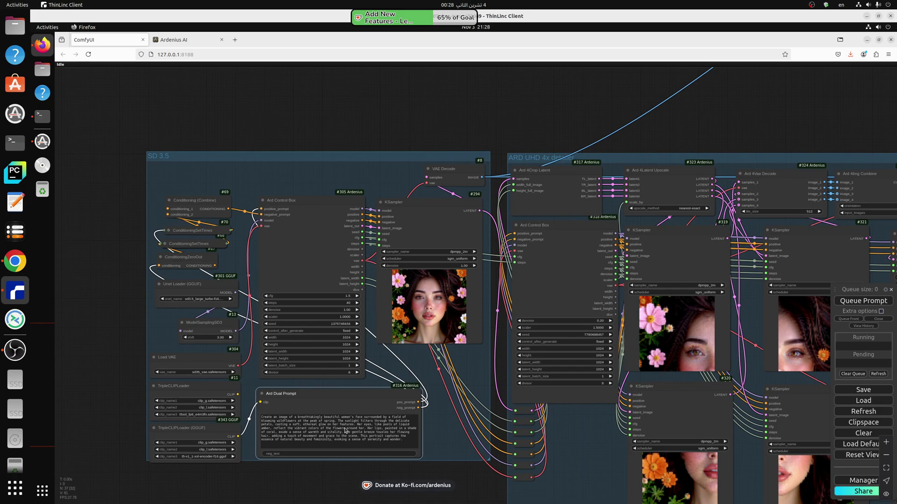
pyautogui.click(437, 233)
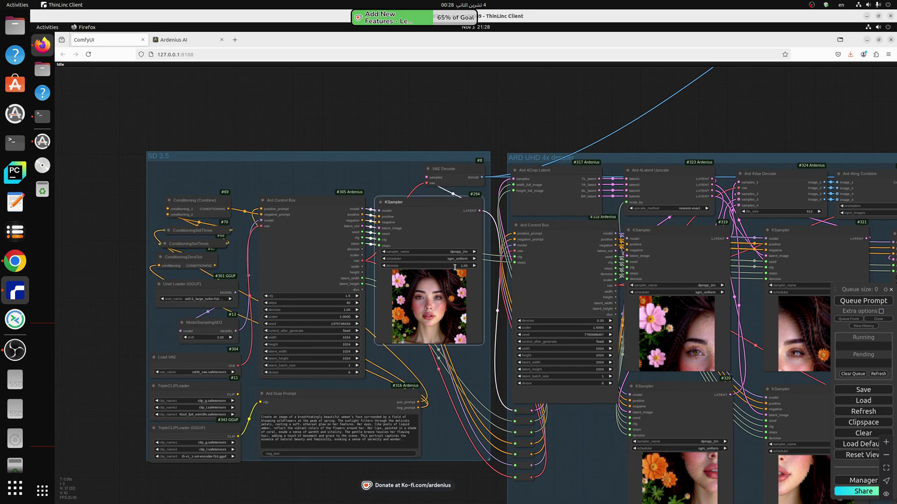
# Inspect the detailer's KSampler #327, Ard 4Img Combine, 4Vae Decode, 4Latent Upscale and 4Crop Latent nodes
pyautogui.moveTo(451, 480); pyautogui.dragTo(318, 453)
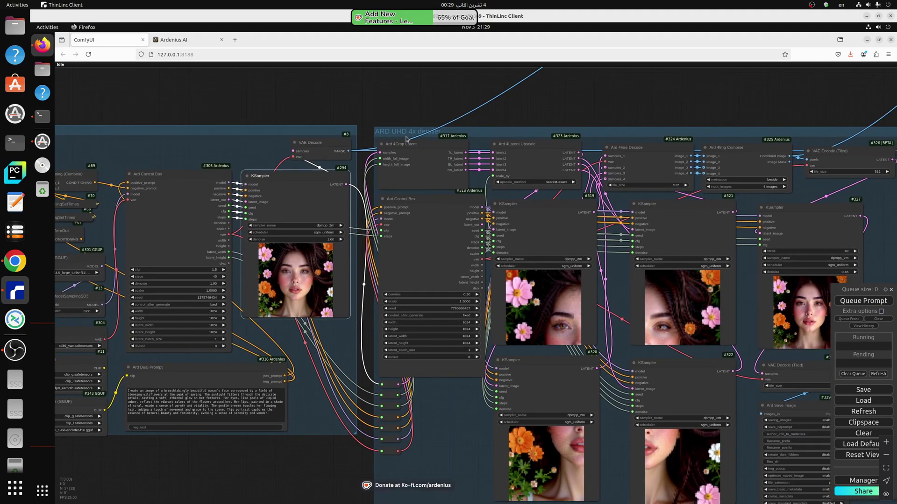
pyautogui.moveTo(320, 441); pyautogui.dragTo(196, 417)
pyautogui.click(293, 108)
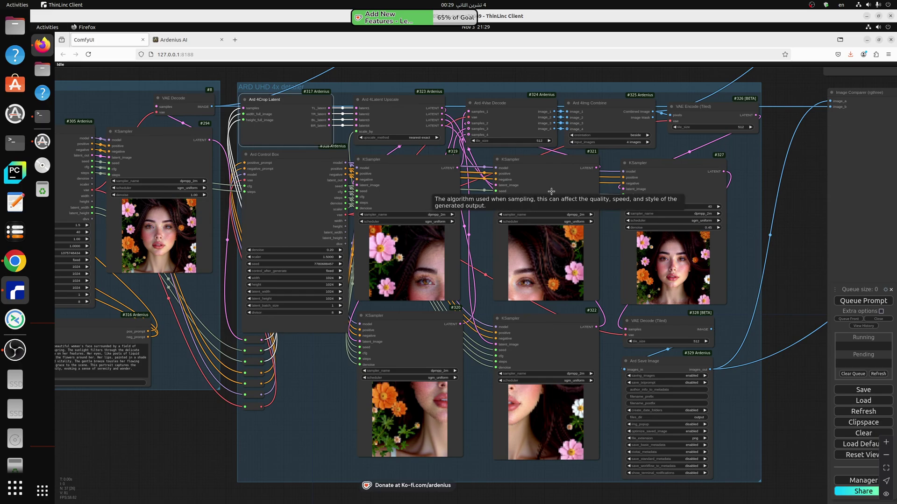
pyautogui.click(680, 174)
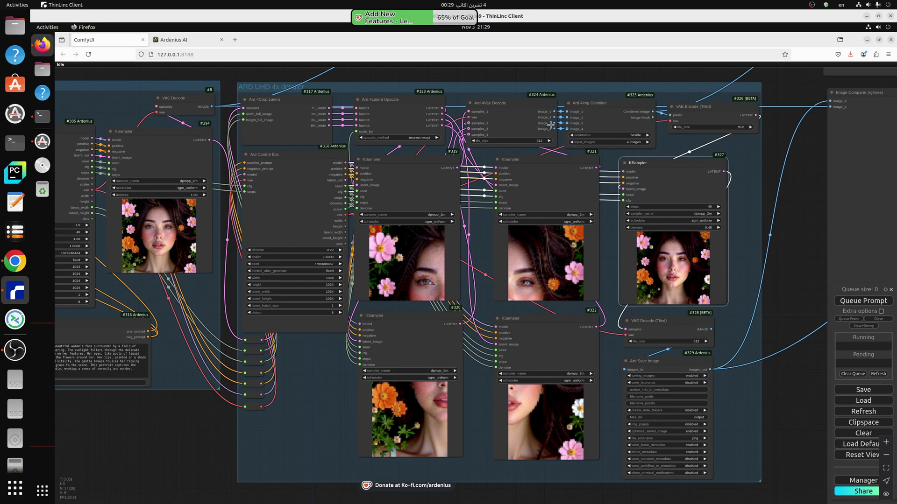
pyautogui.click(579, 110)
pyautogui.click(519, 114)
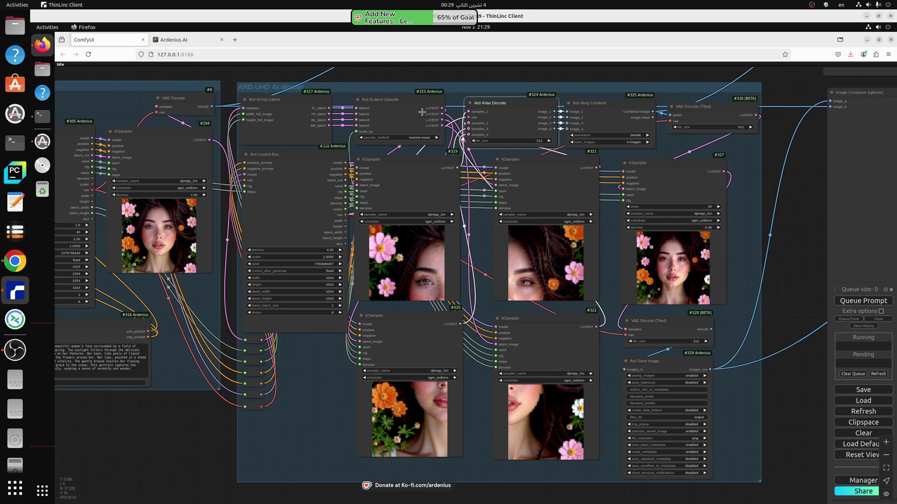
pyautogui.click(400, 110)
pyautogui.click(266, 99)
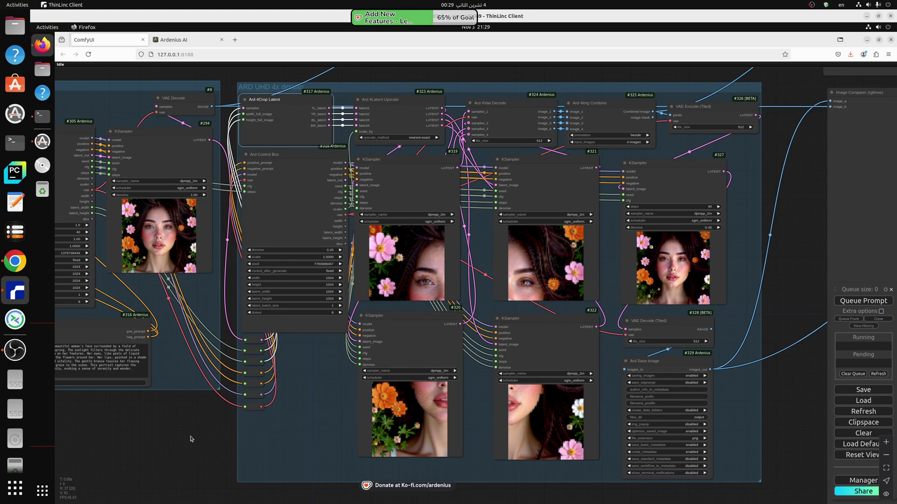
pyautogui.scroll(-3, 184, 437)
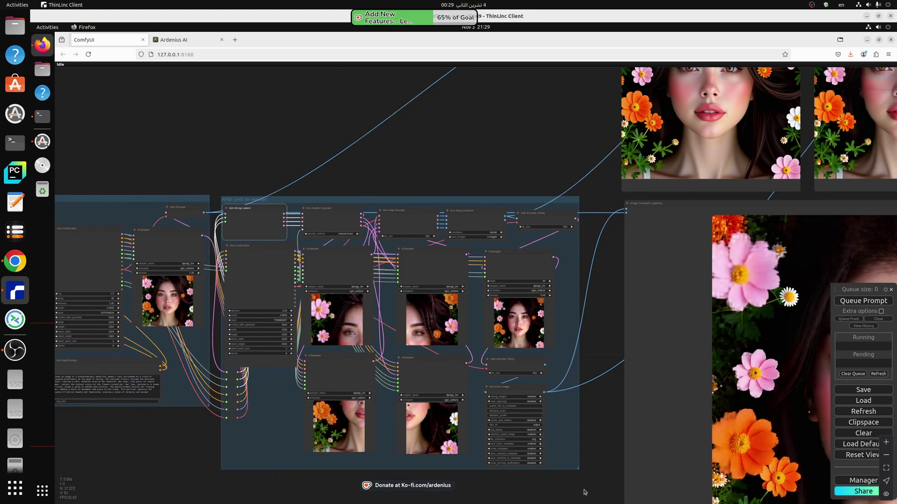
pyautogui.moveTo(588, 492); pyautogui.dragTo(204, 419)
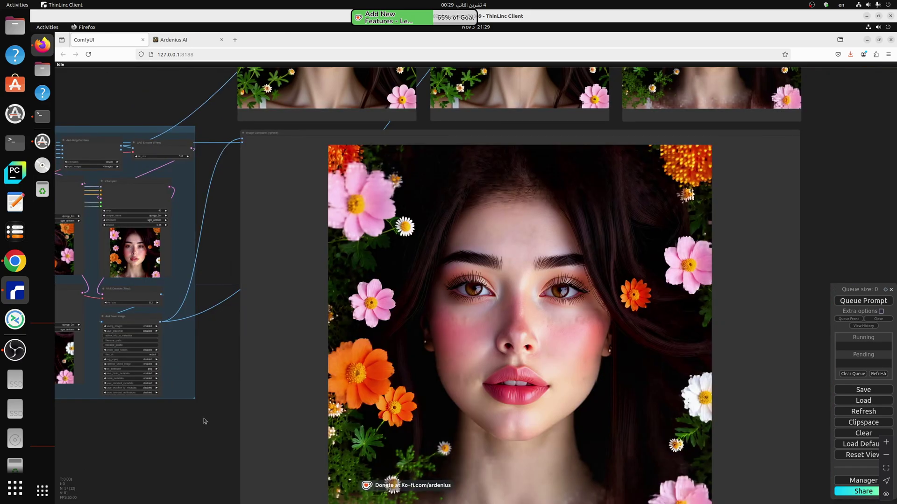
pyautogui.scroll(-4, 203, 421)
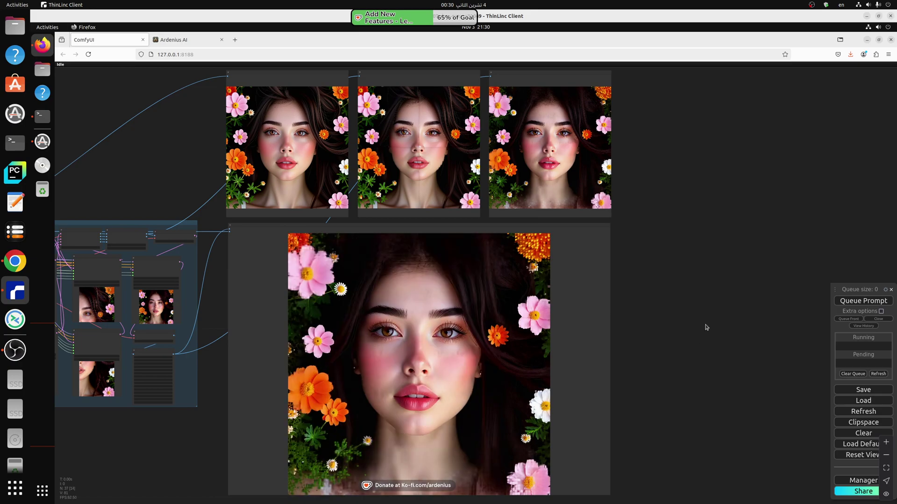
pyautogui.moveTo(667, 309); pyautogui.dragTo(724, 299)
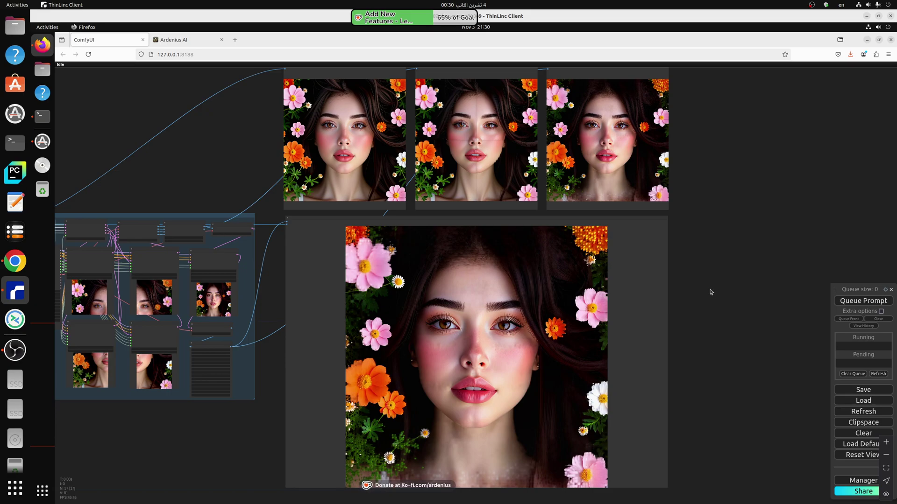
pyautogui.scroll(-1, 698, 288)
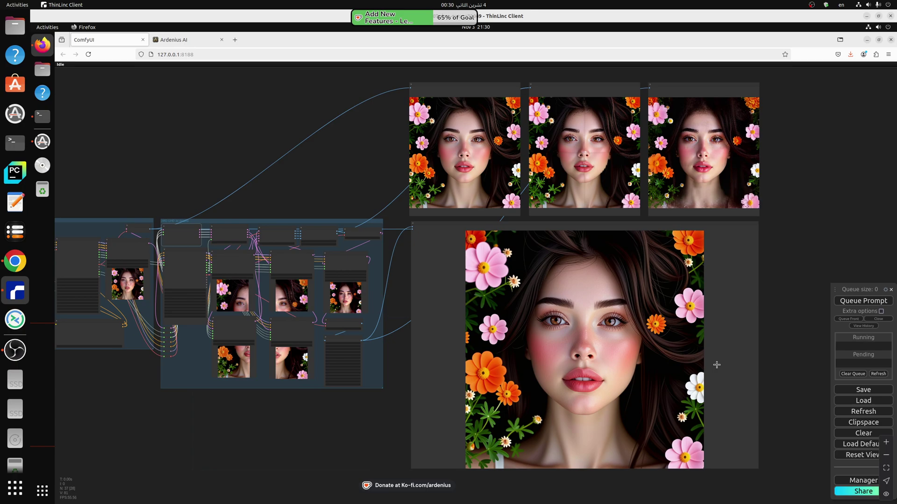
pyautogui.scroll(3, 716, 364)
pyautogui.scroll(4, 716, 364)
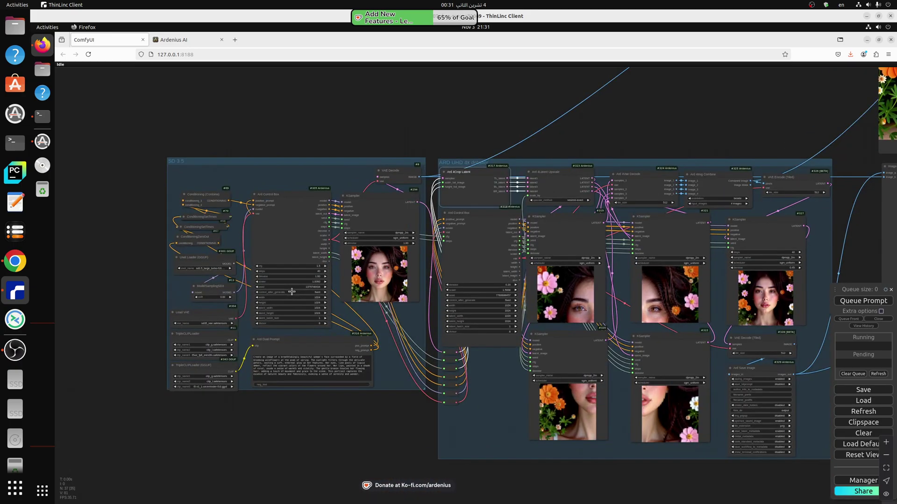
# Set the Ard Control Box cfg value to 4.5
pyautogui.scroll(3, 292, 291)
pyautogui.click(327, 256)
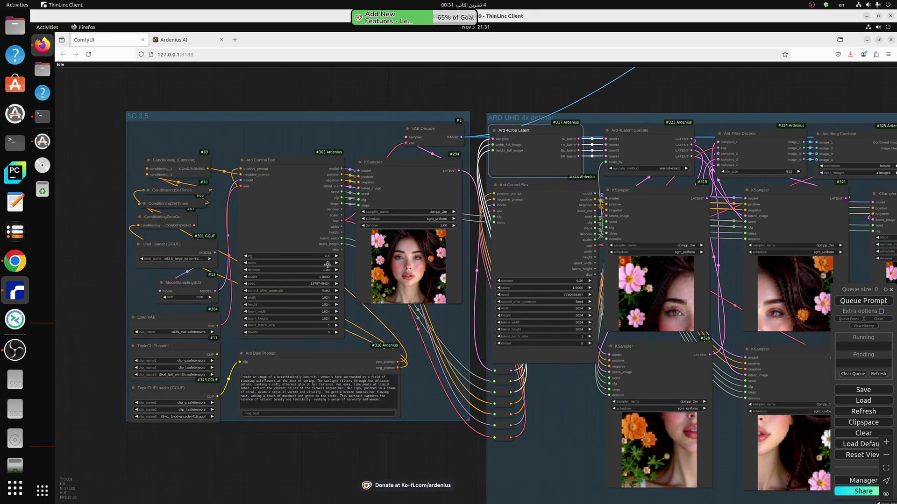
pyautogui.write('4')
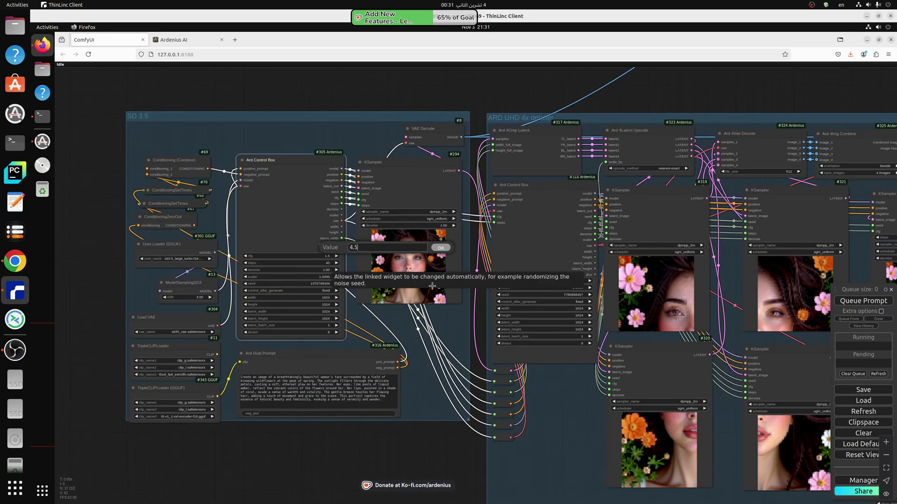
pyautogui.write('.5')
pyautogui.press('Return')
# Keep sd3.5_large-f16.gguf as the Unet Loader's model
pyautogui.scroll(6, 148, 262)
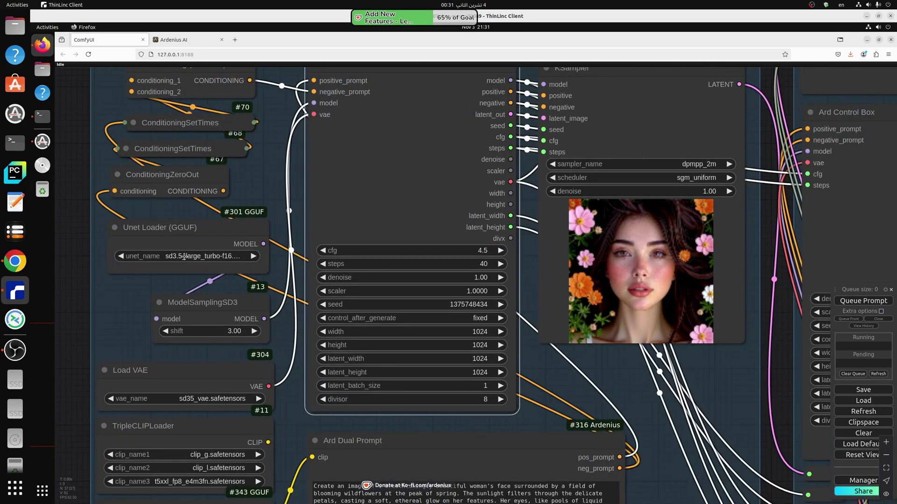
pyautogui.click(184, 257)
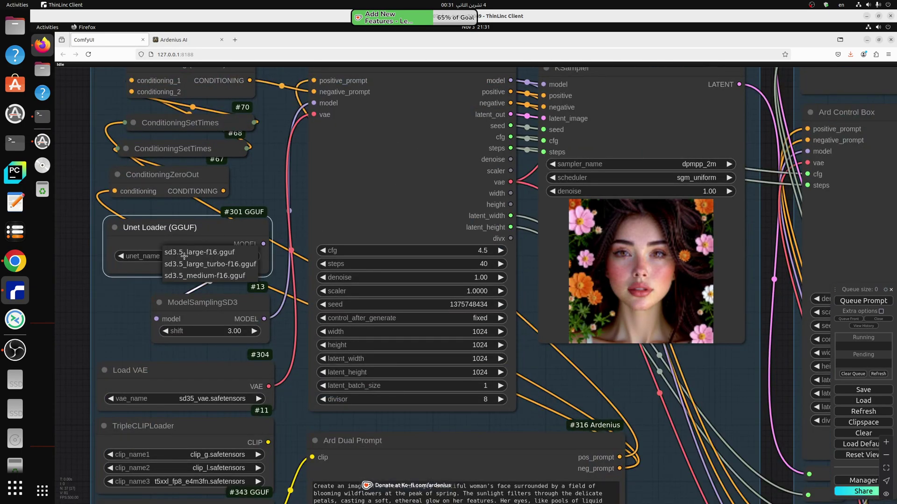
pyautogui.click(195, 257)
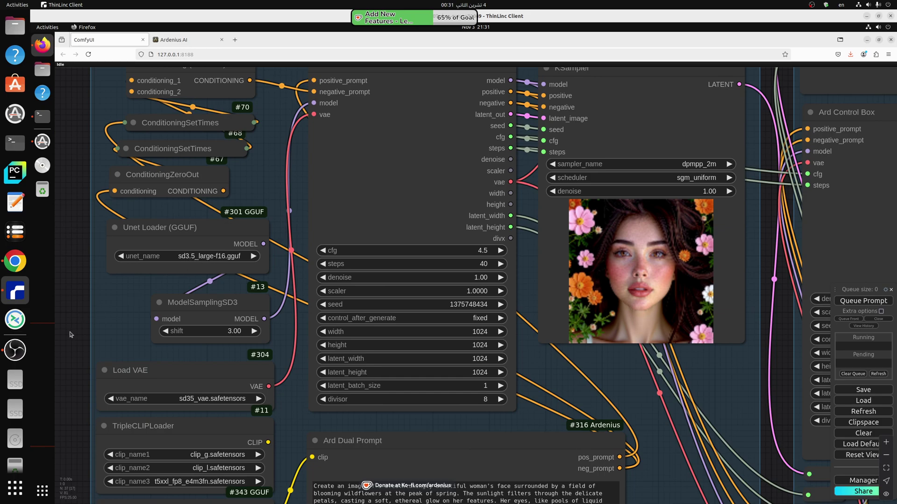
pyautogui.scroll(-5, 70, 335)
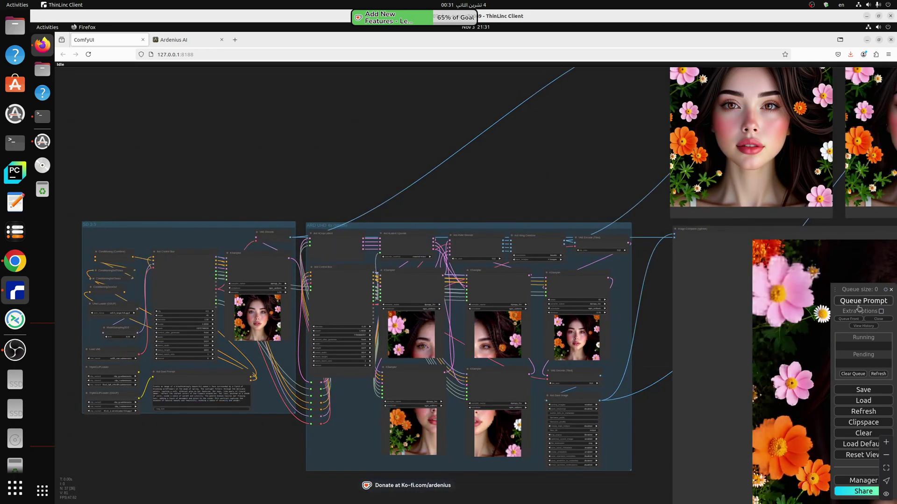
# Queue the workflow and let it render the upscaled wildflower portrait
pyautogui.click(863, 301)
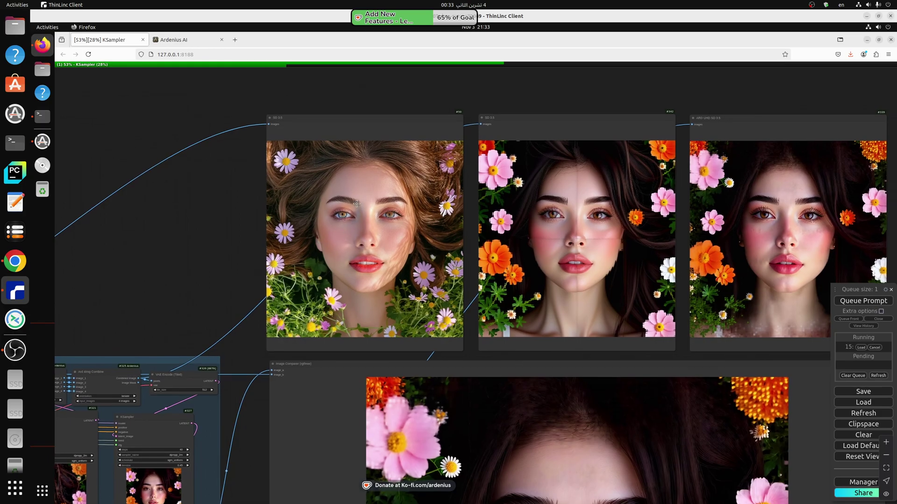
pyautogui.scroll(2, 356, 203)
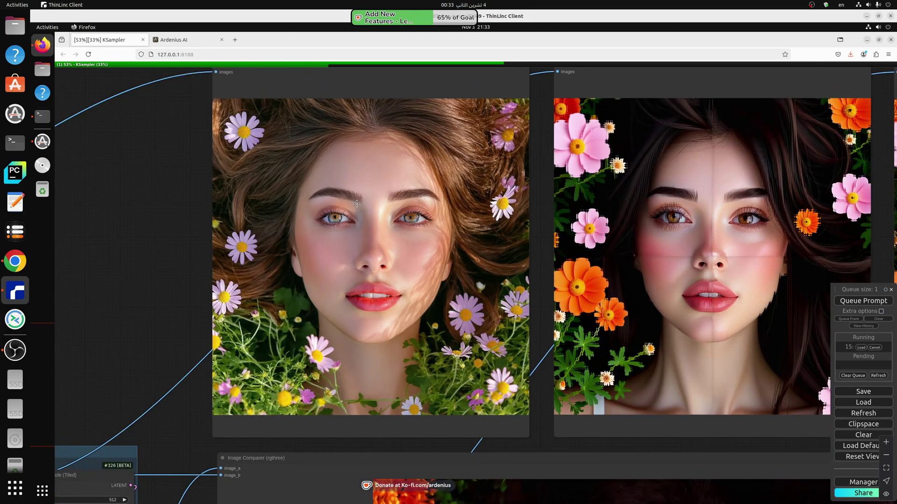
pyautogui.scroll(1, 356, 203)
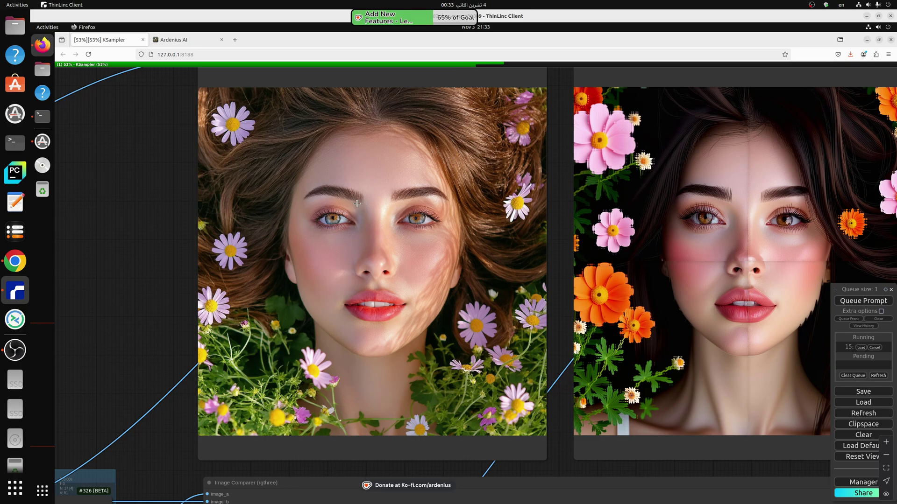
pyautogui.scroll(1, 356, 204)
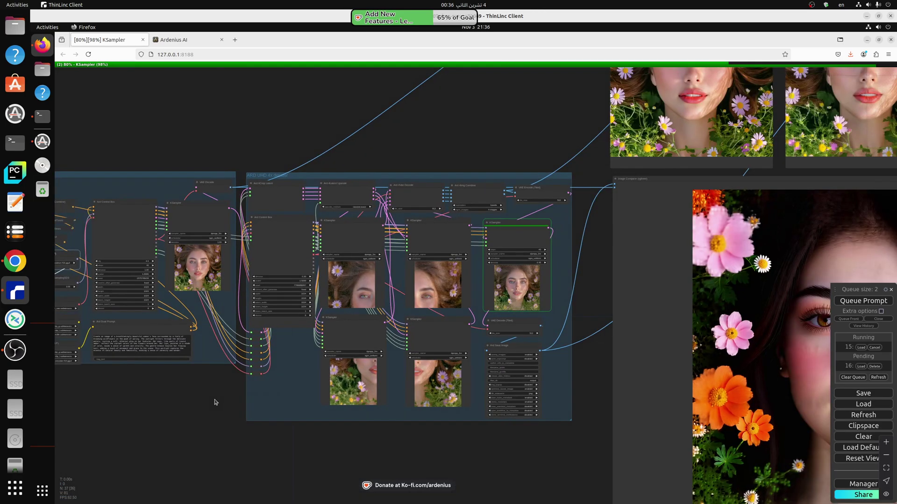
pyautogui.scroll(-2, 215, 402)
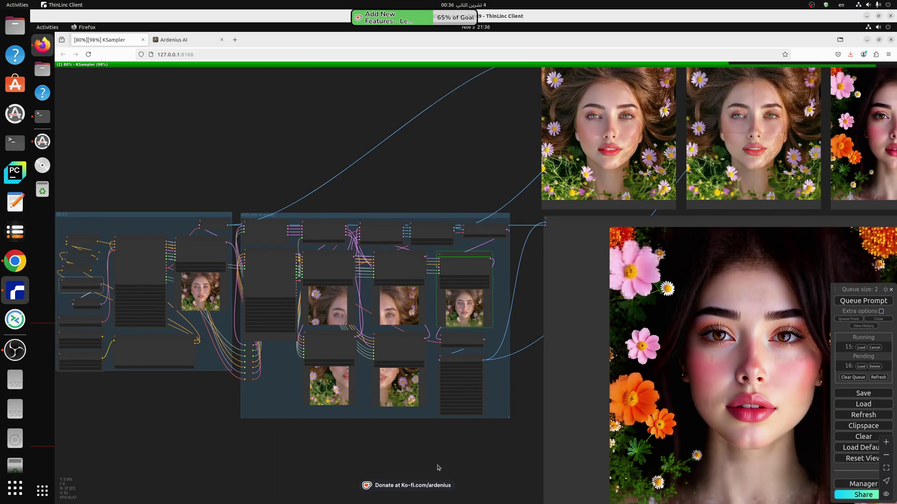
pyautogui.hscroll(3, 360, 449)
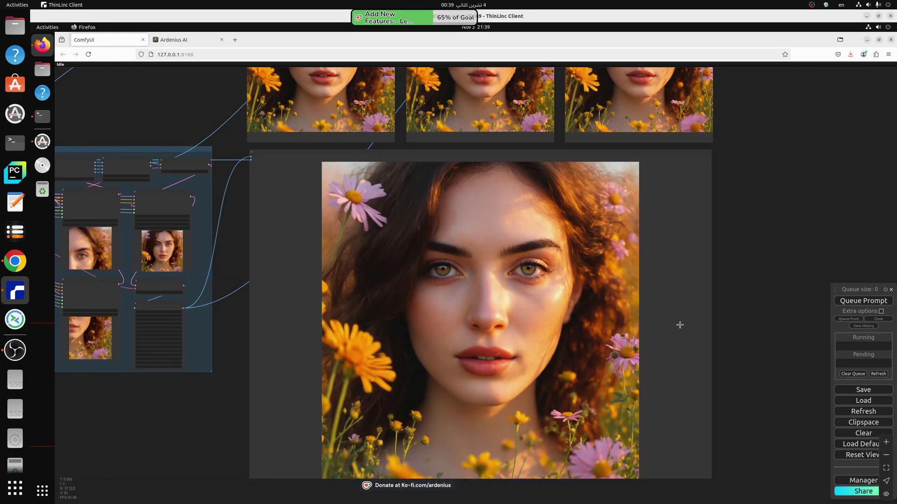
pyautogui.scroll(4, 679, 325)
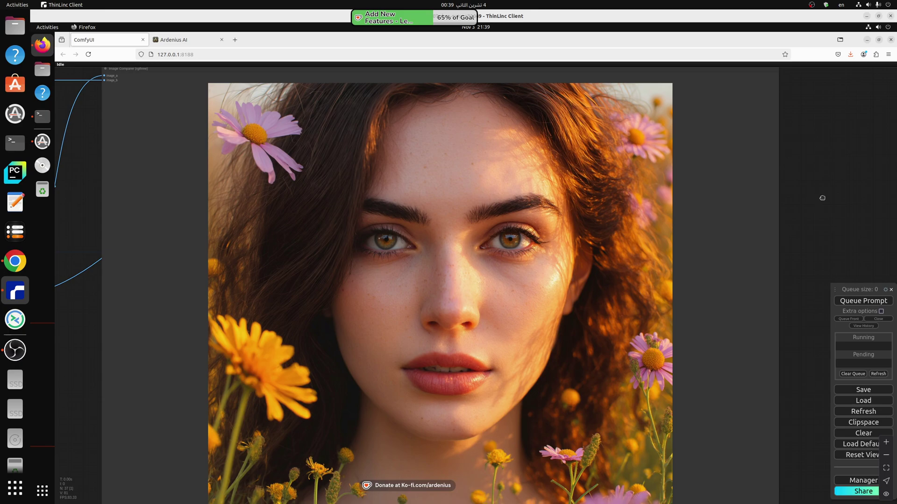
pyautogui.moveTo(822, 198); pyautogui.dragTo(831, 200)
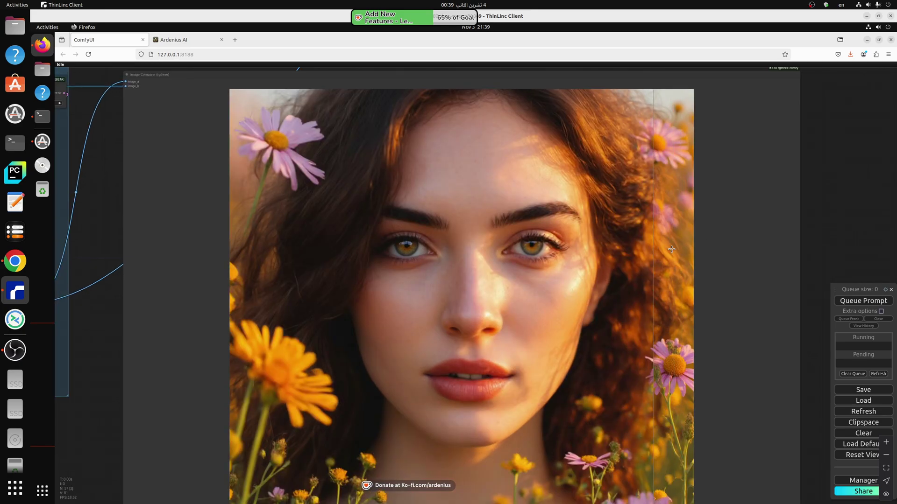
pyautogui.scroll(6, 589, 249)
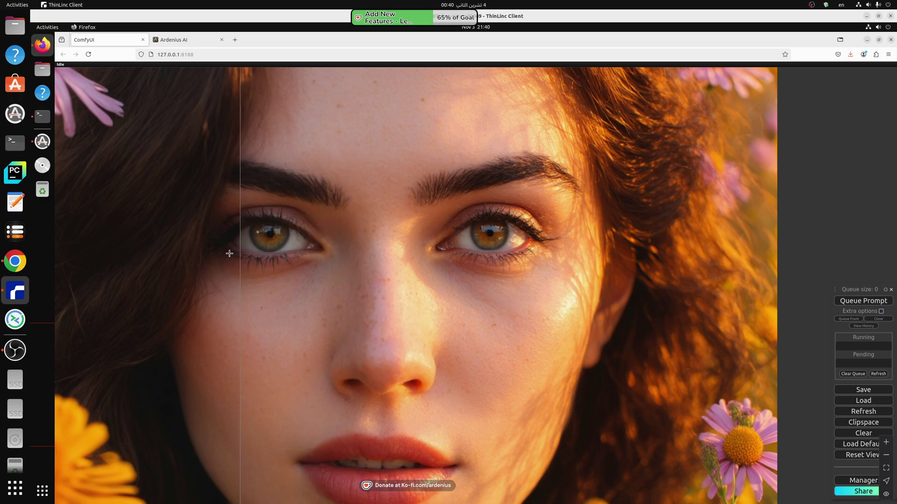
pyautogui.scroll(-6, 229, 254)
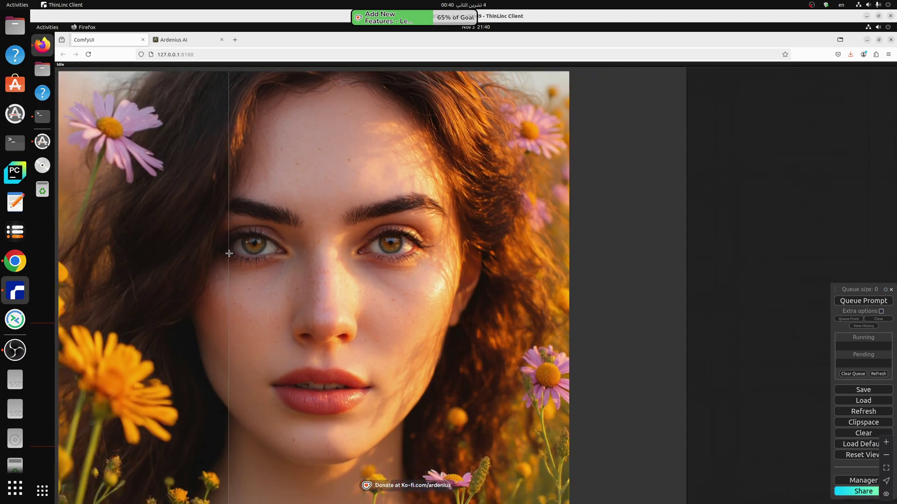
pyautogui.scroll(-5, 229, 253)
pyautogui.scroll(6, 339, 445)
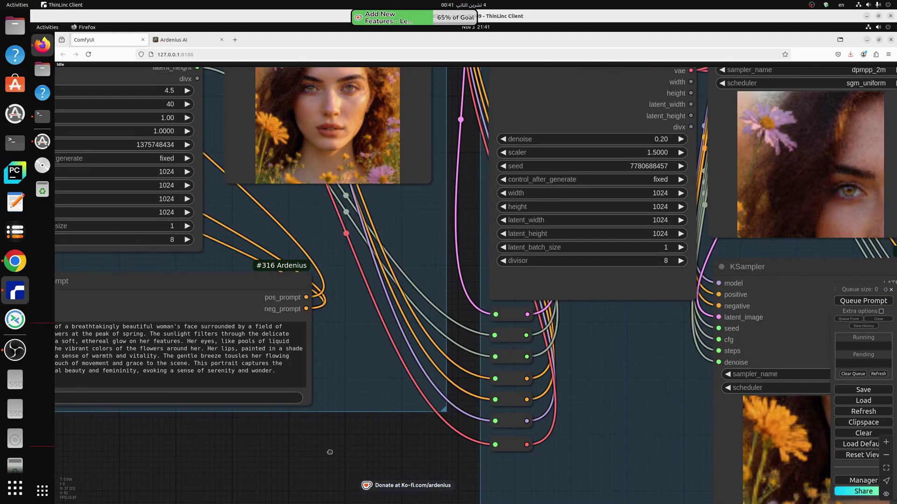
pyautogui.scroll(-7, 338, 446)
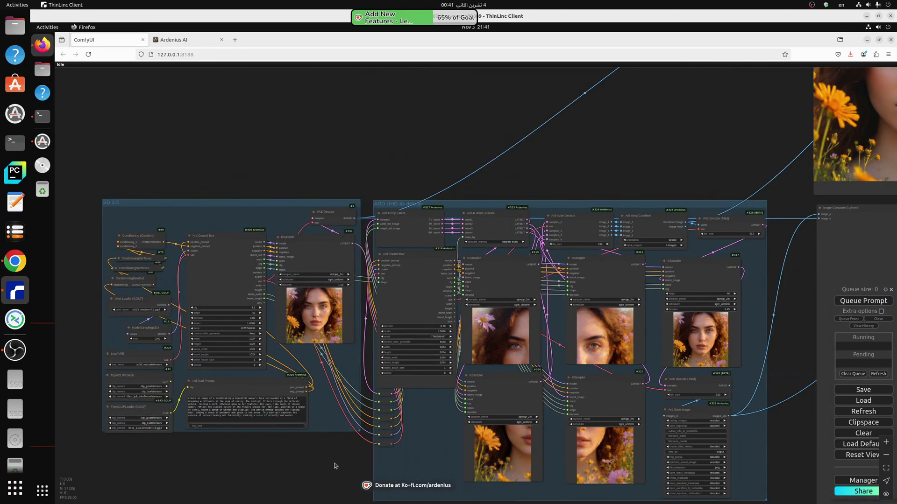
pyautogui.moveTo(335, 467); pyautogui.dragTo(235, 393)
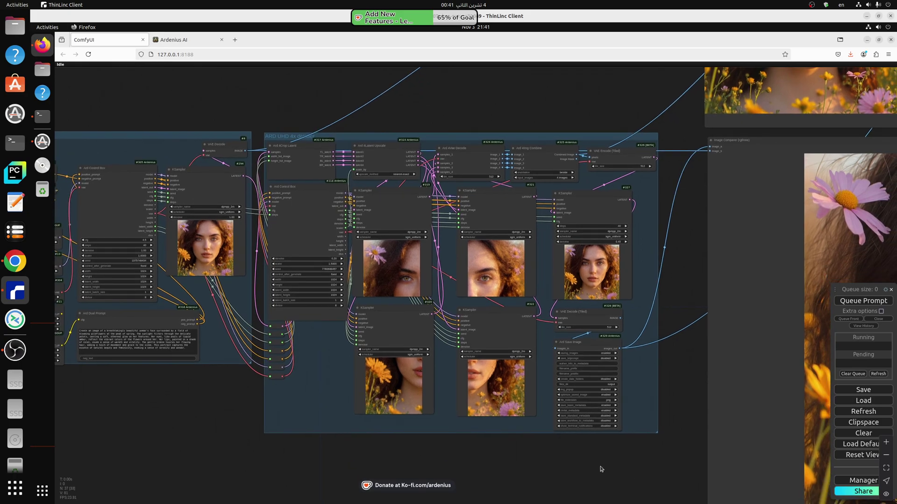
pyautogui.scroll(-4, 344, 424)
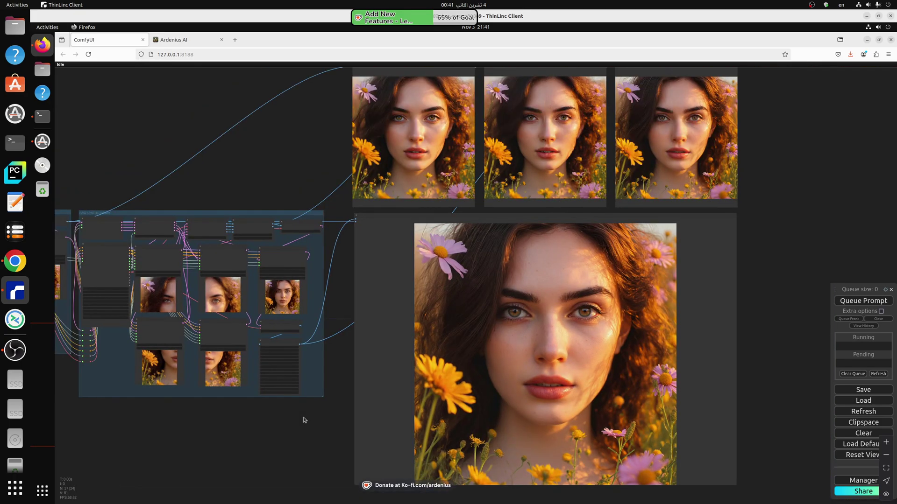
pyautogui.scroll(-1, 304, 420)
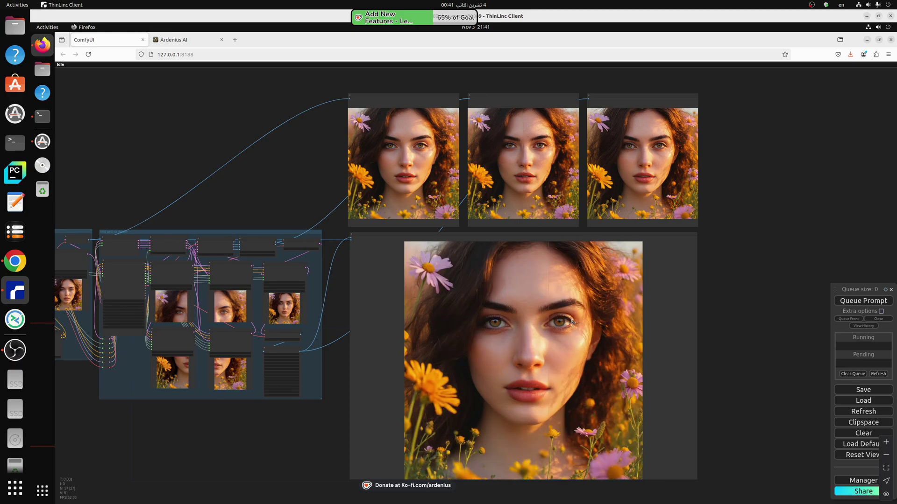